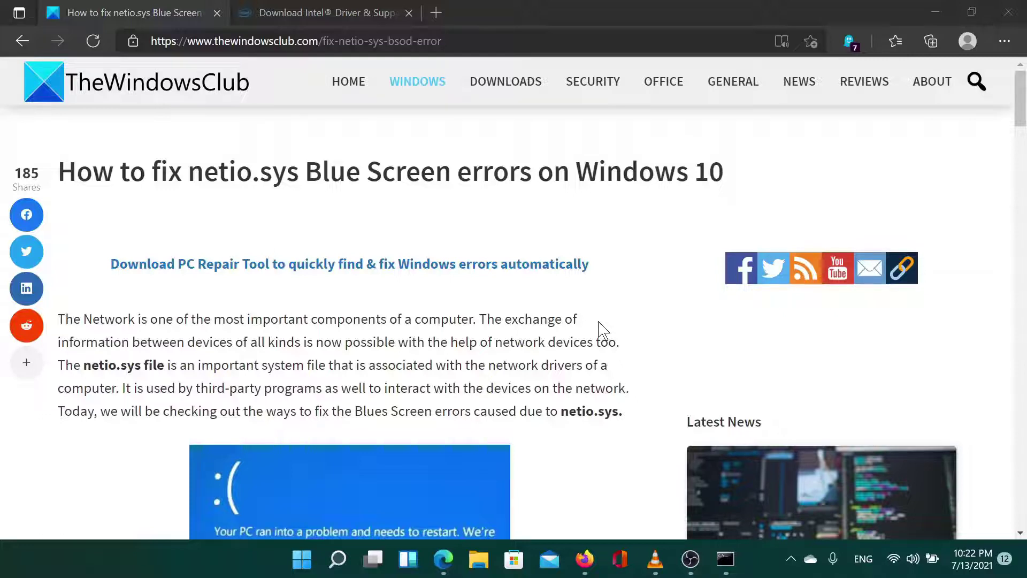
scroll(598, 330, "down", 2)
scroll(523, 443, "up", 2)
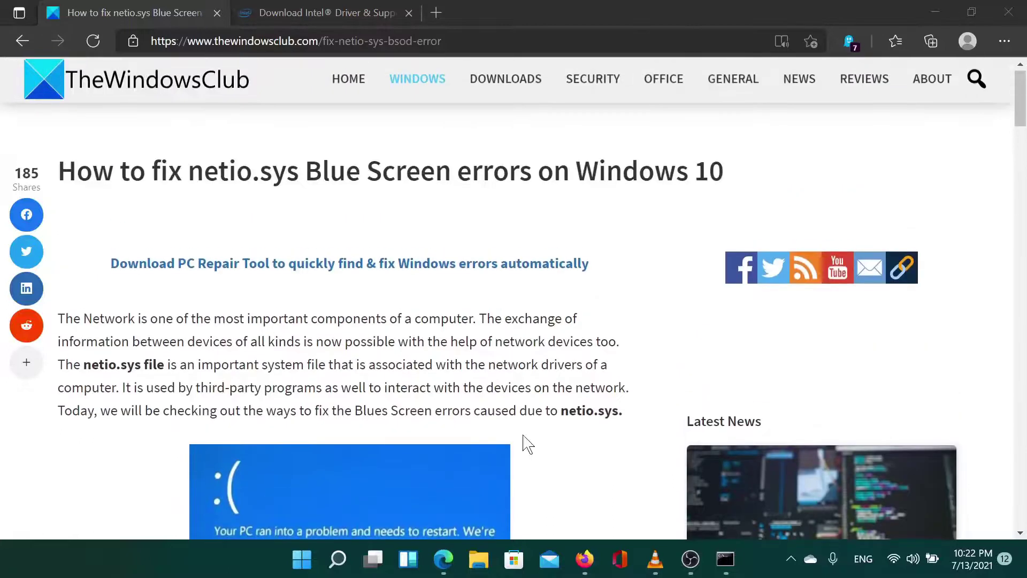
Start an sfc /scannow system file scan in an administrator Command Prompt.
left_click(335, 561)
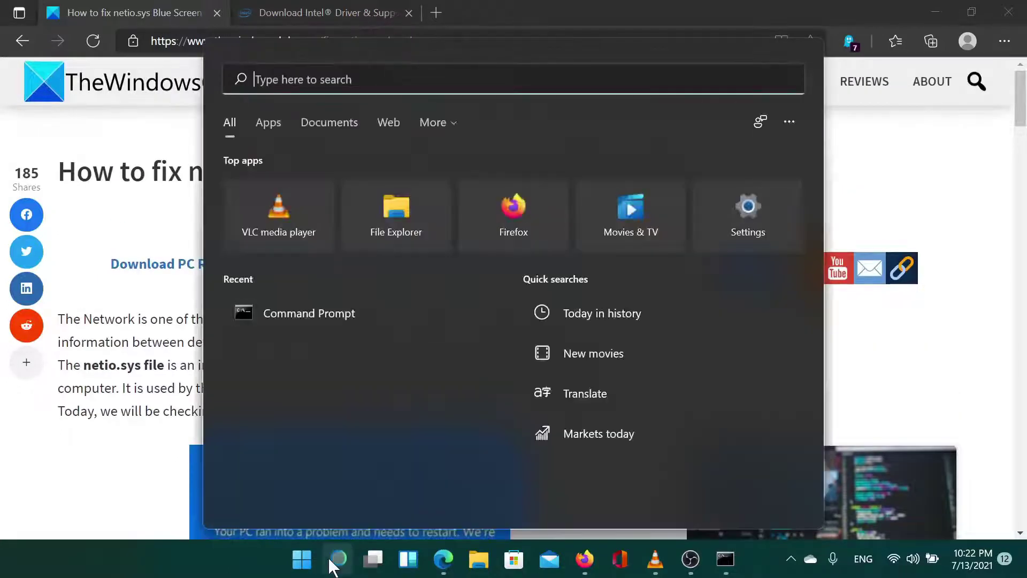
type("command")
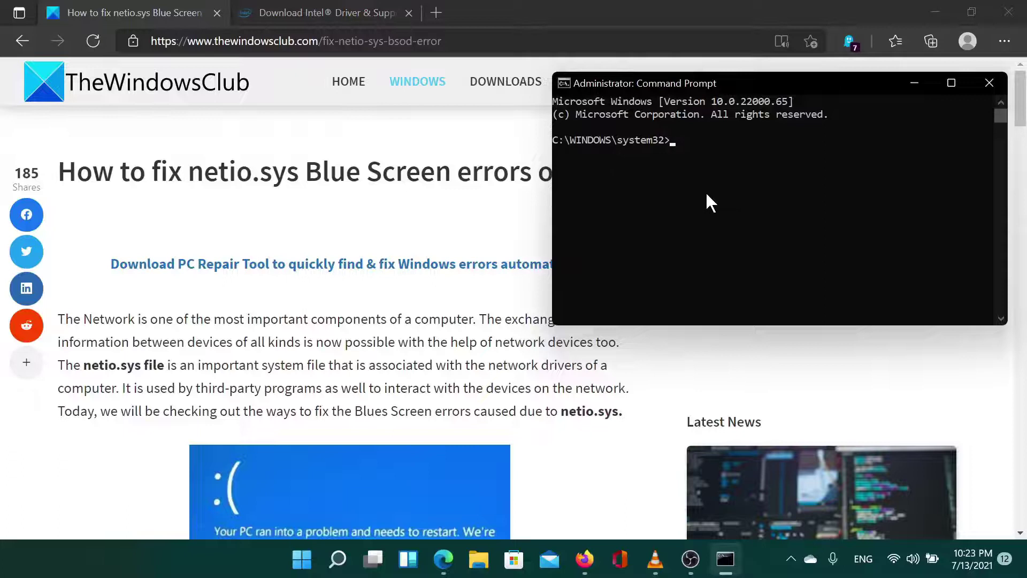
type("sfc")
type(" /")
type("scan")
type("now")
key("Return")
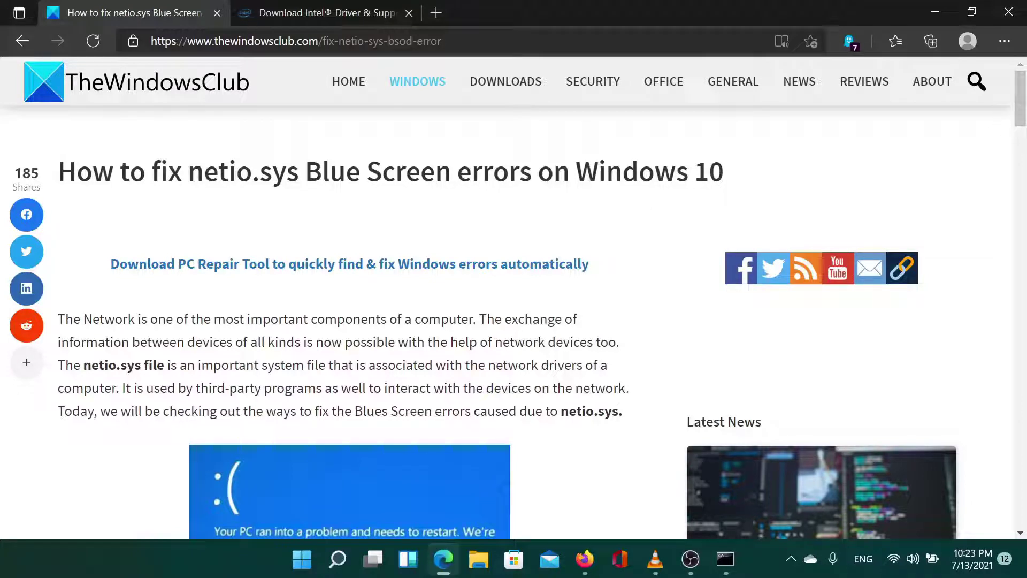
key("super+r")
type("mdsched")
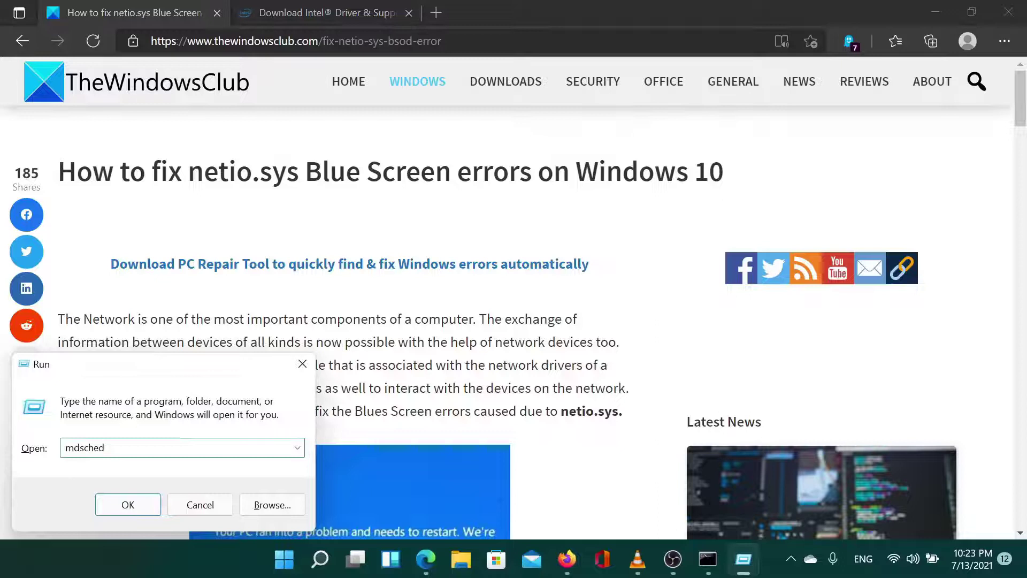
key("Return")
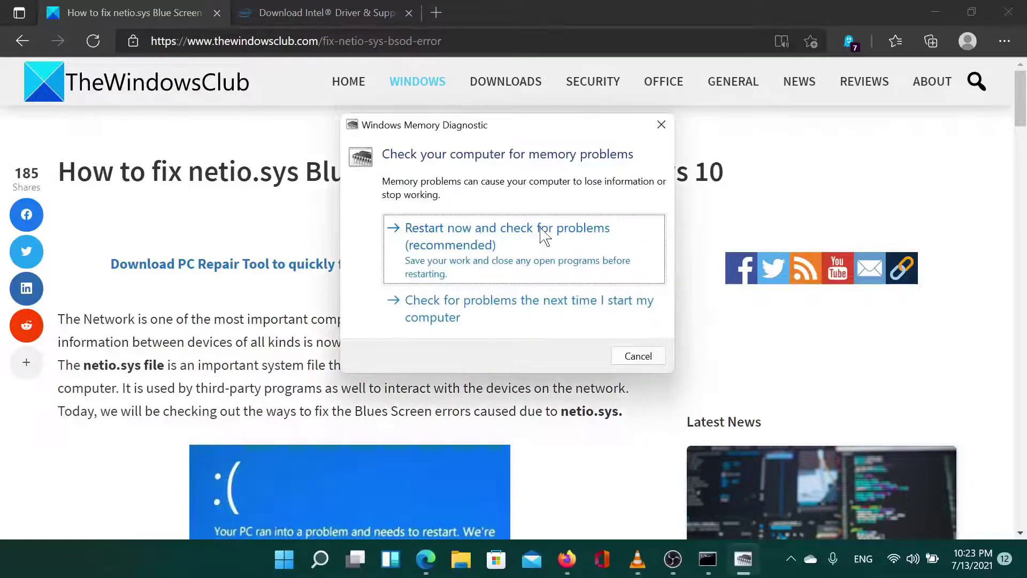
left_click(387, 323)
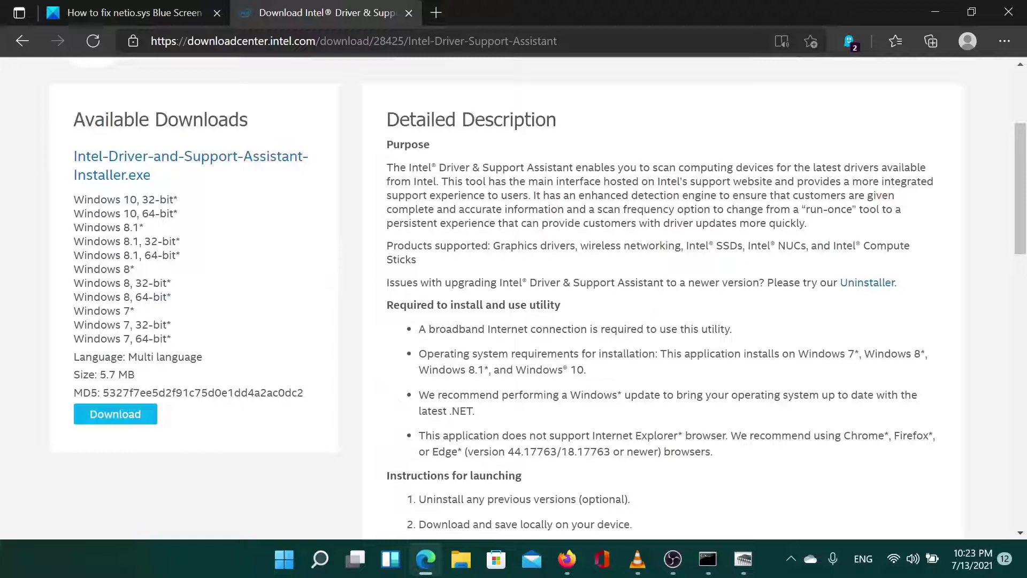
scroll(356, 305, "up", 2)
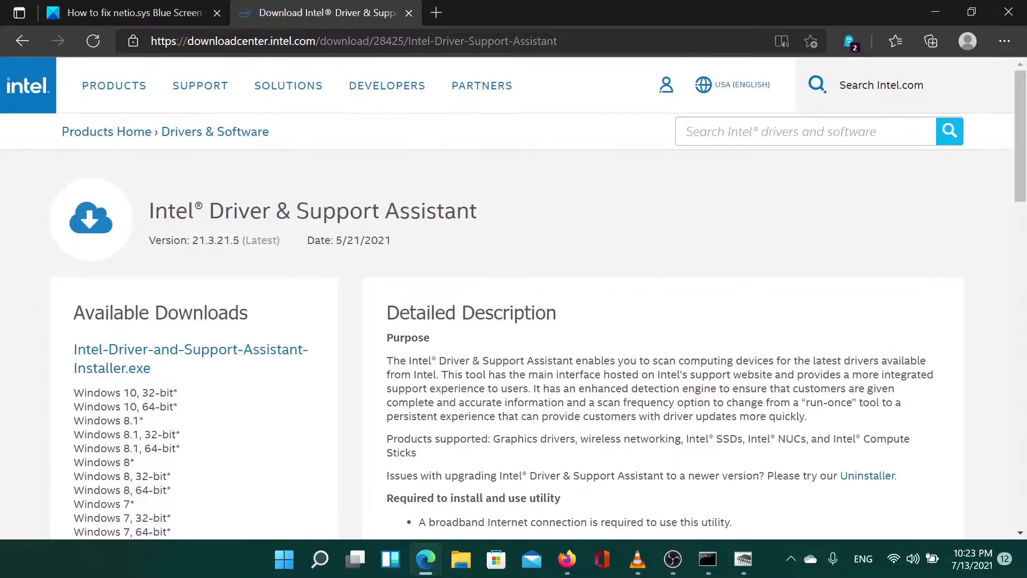
Highlight and then deselect the Intel Driver & Support Assistant heading on its download page.
left_click_drag(153, 211, 444, 253)
left_click(444, 253)
scroll(417, 273, "down", 4)
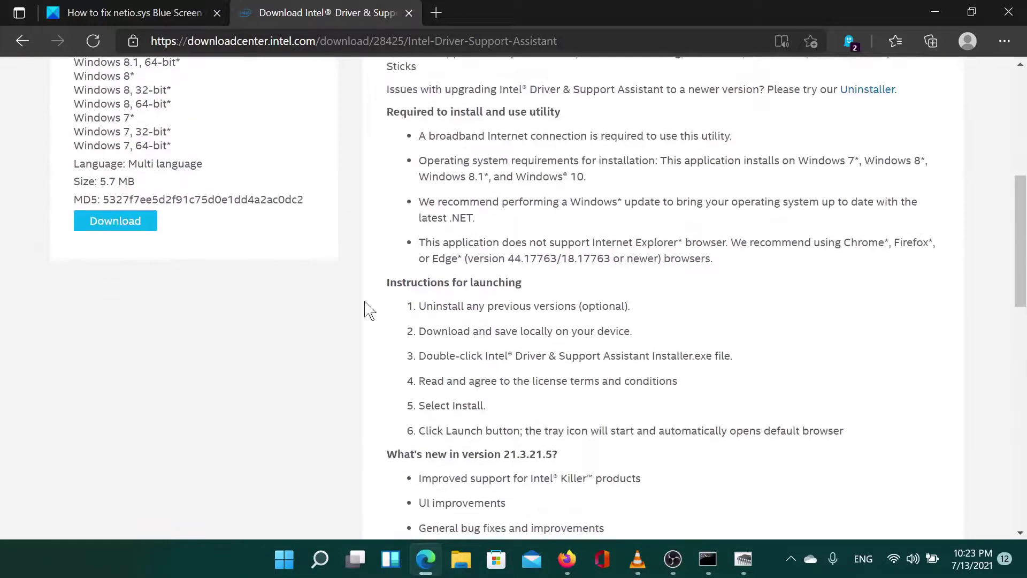
Return to the 'How to fix netio.sys Blue Screen' tab on TheWindowsClub.
left_click(131, 11)
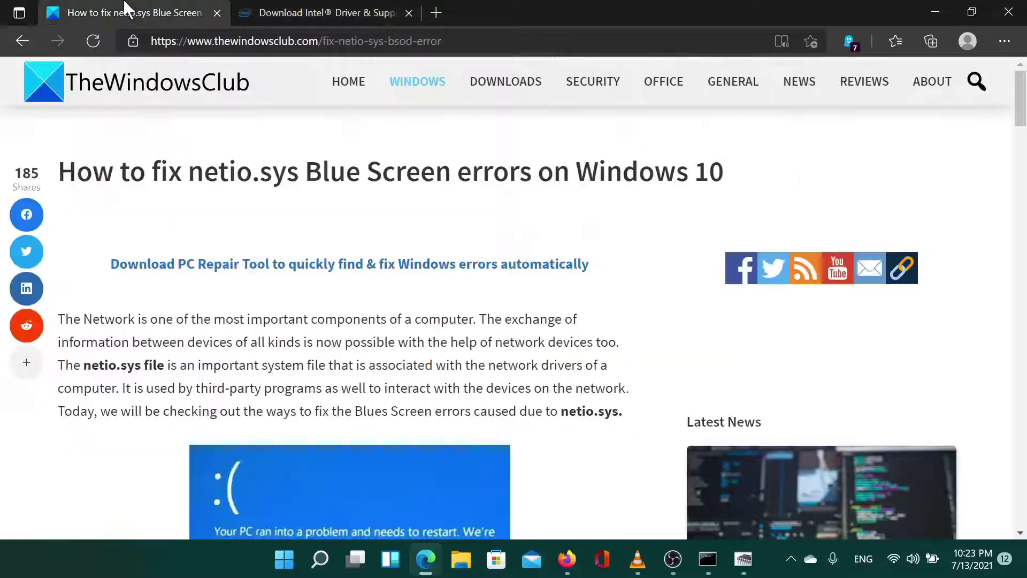